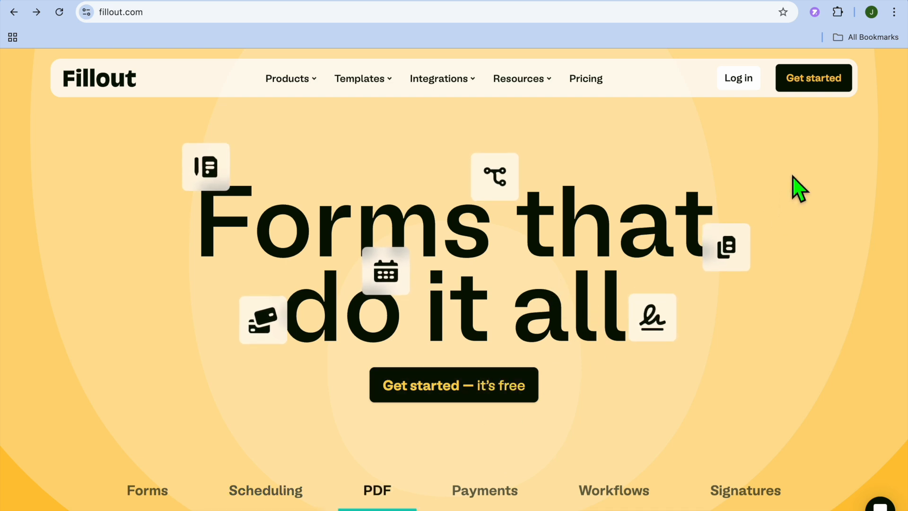
Open the Fillout login page and sign in with the Google account.
click(828, 0)
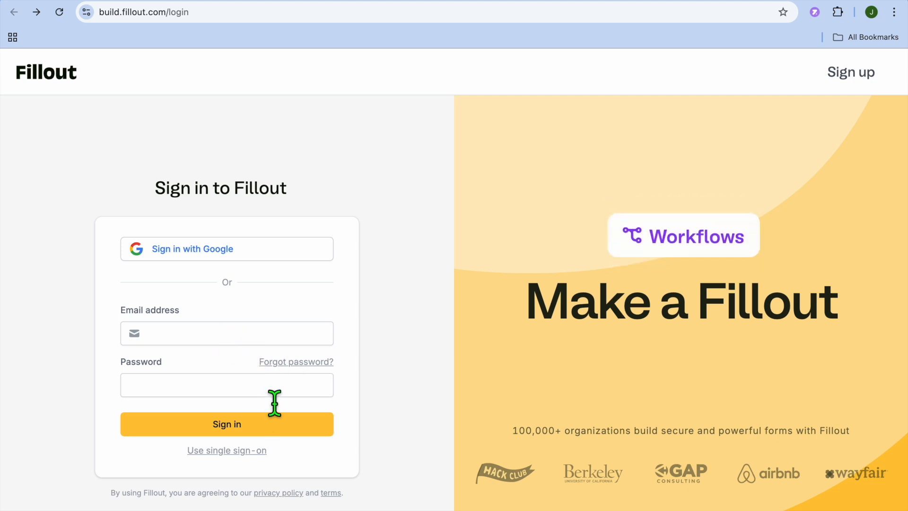
click(222, 249)
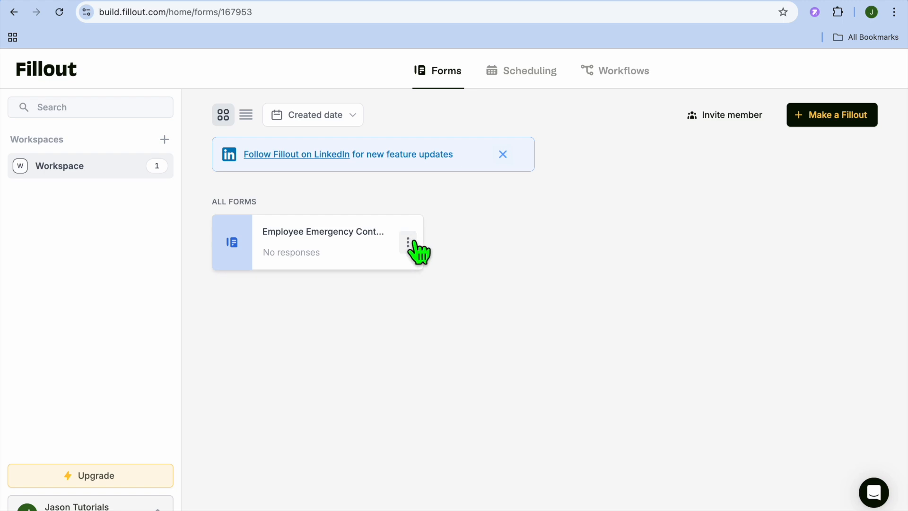
Delete the Employee Emergency Contact Form Template form from the workspace and confirm its permanent removal.
click(407, 243)
click(445, 378)
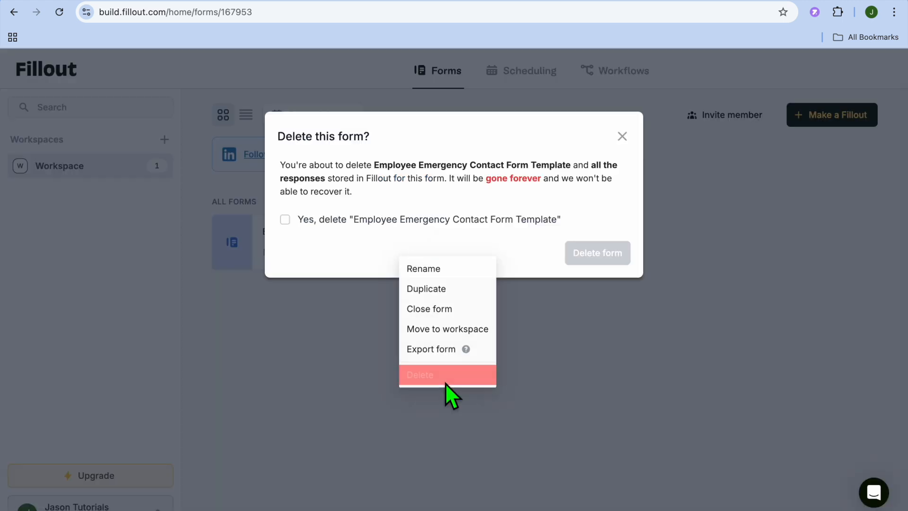
click(285, 219)
click(591, 255)
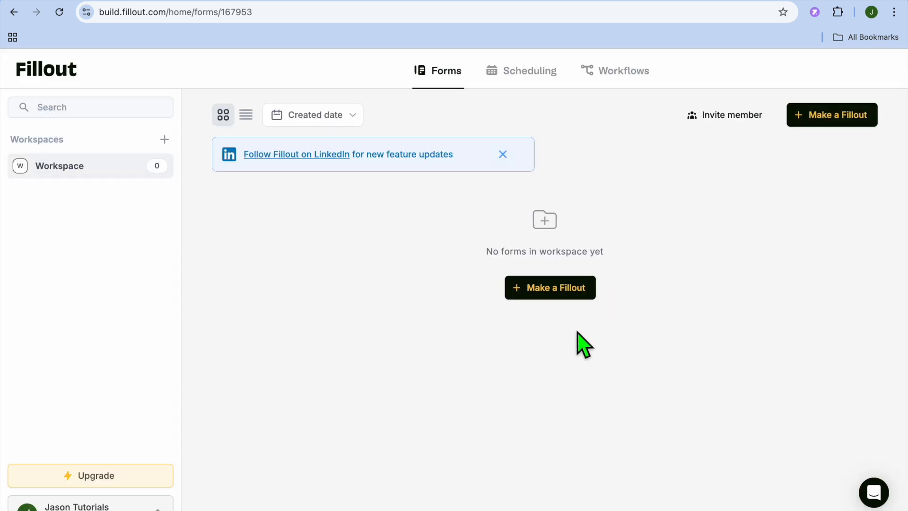
Start making a new Fillout and review the Scheduling, Payments, PDF and Workflows creation options.
click(557, 292)
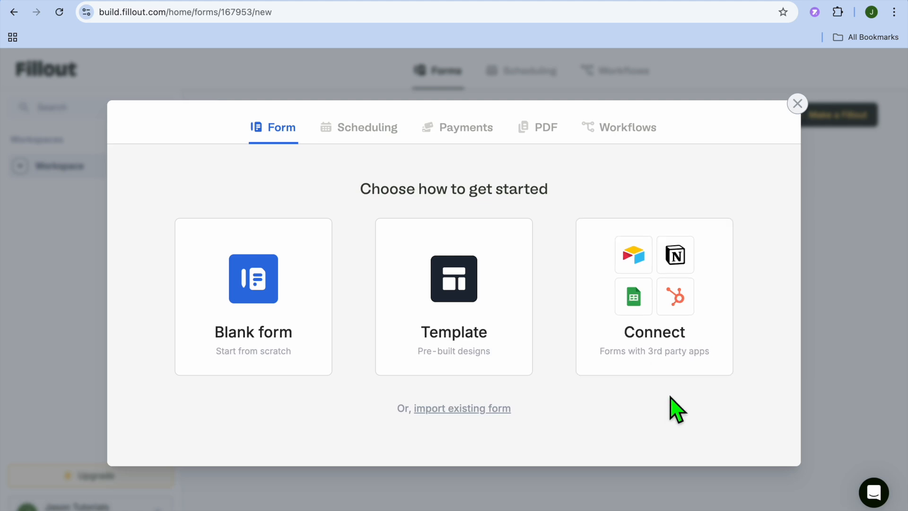
click(357, 130)
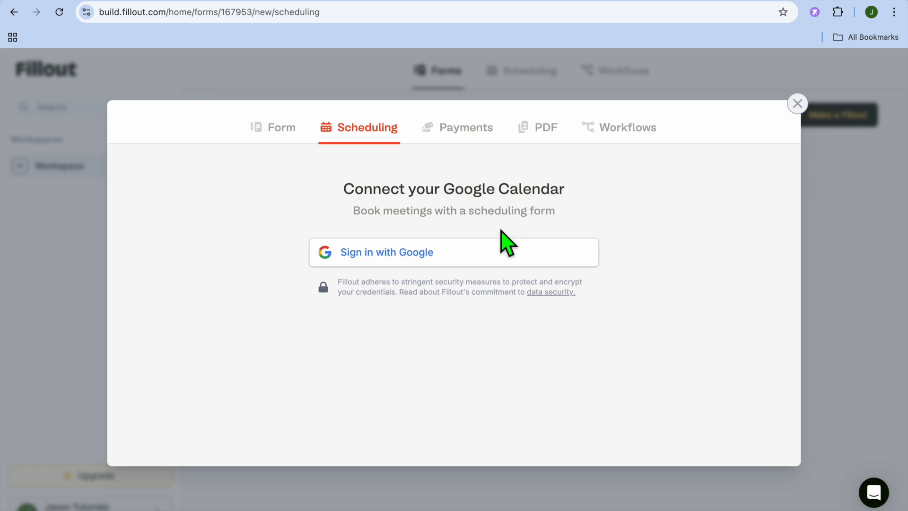
click(462, 136)
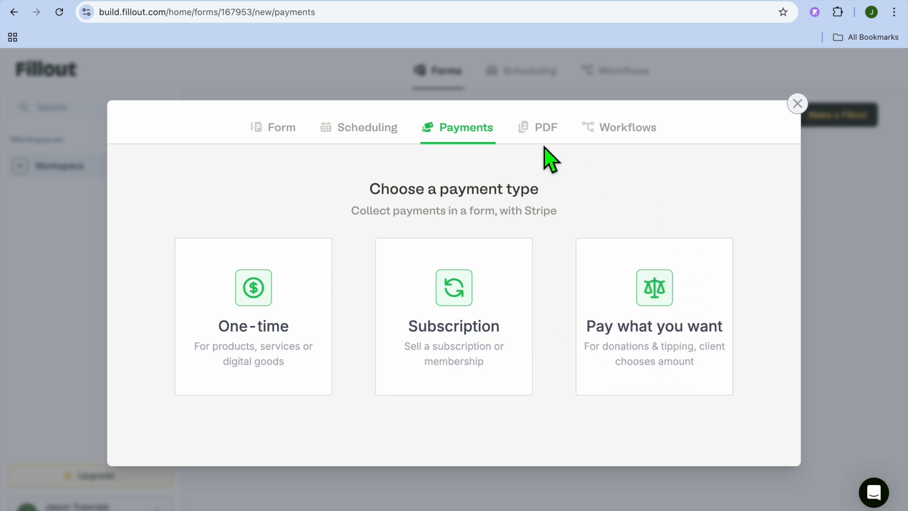
click(531, 132)
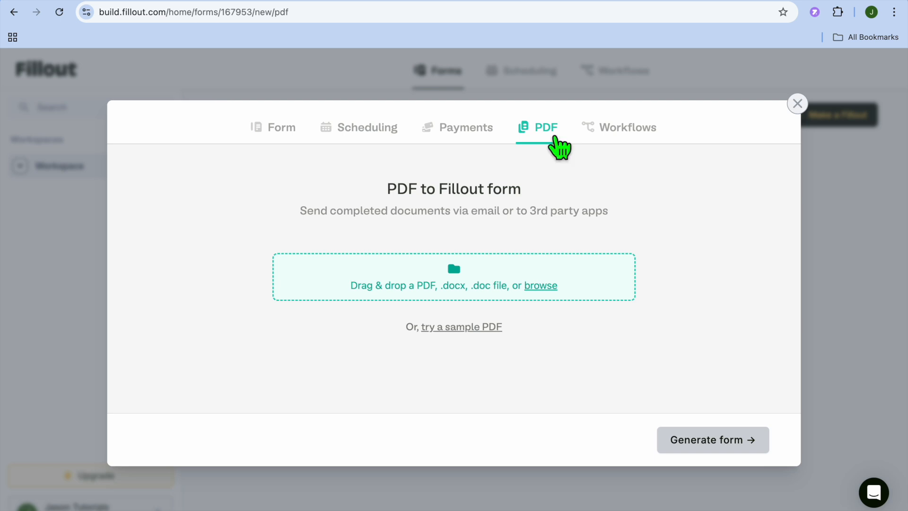
click(618, 136)
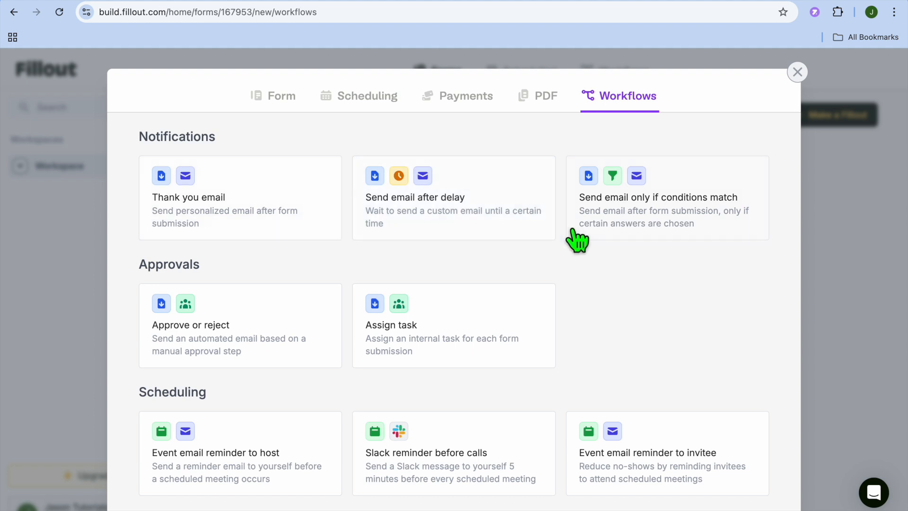
Generate a form from the sample PDF SampleJobApplication.pdf and keep the name Sample PDF form.
click(543, 98)
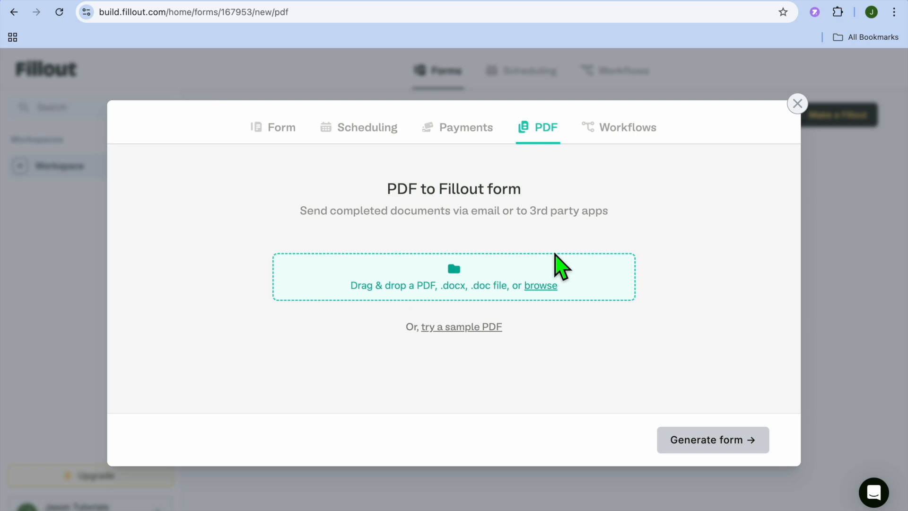
click(479, 327)
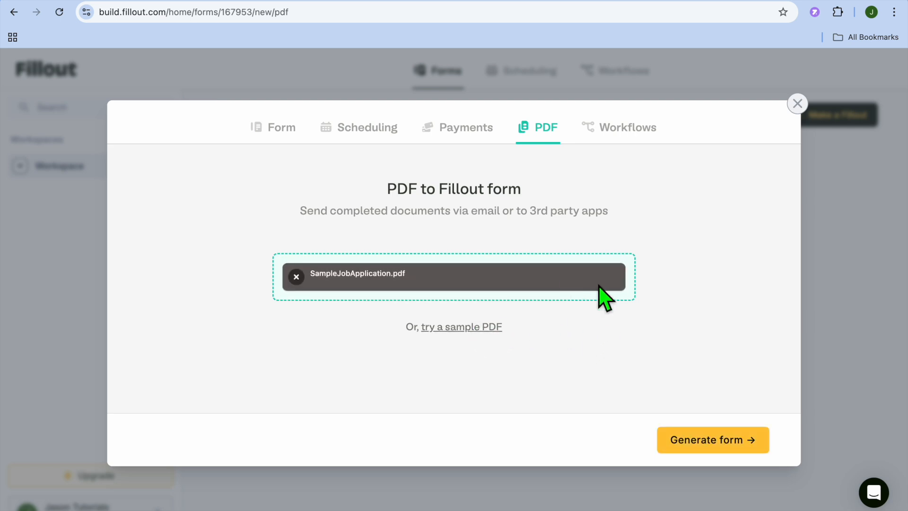
click(713, 444)
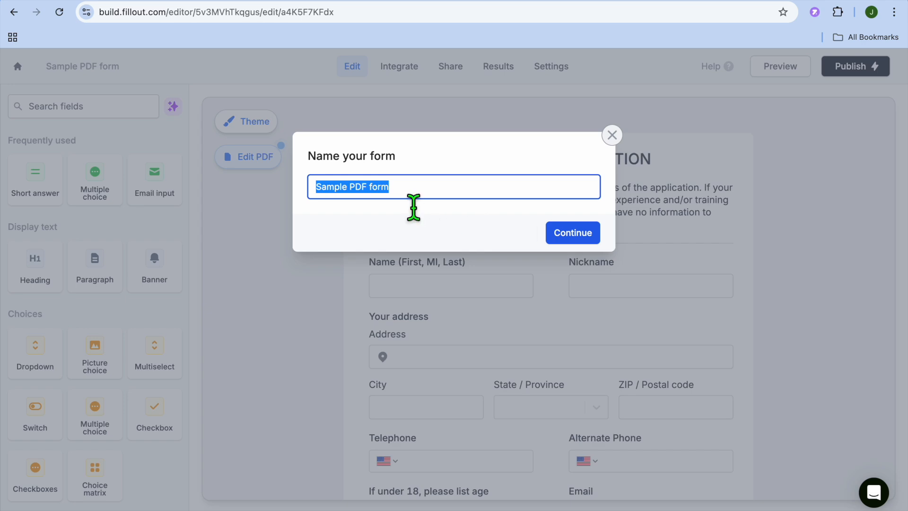
click(575, 234)
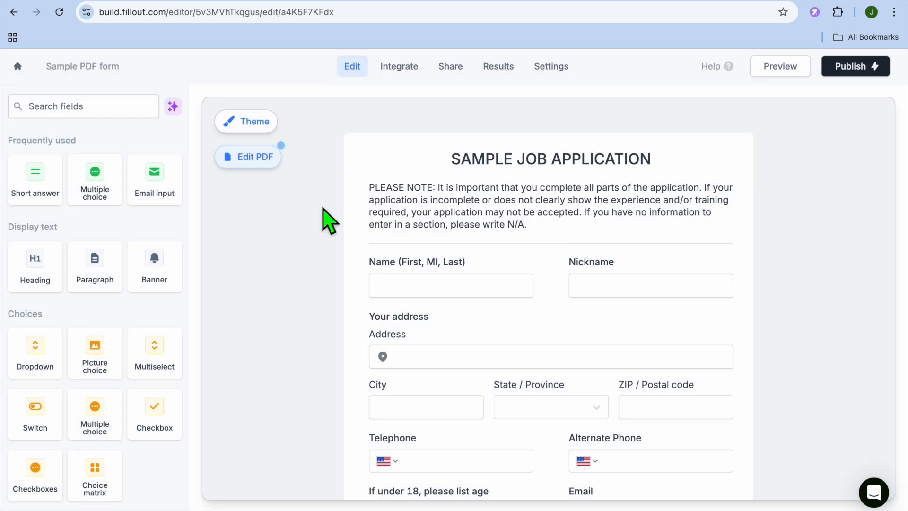
Look through the generated job application's questions and the field types available for the form.
scroll(132, 248, down, 3)
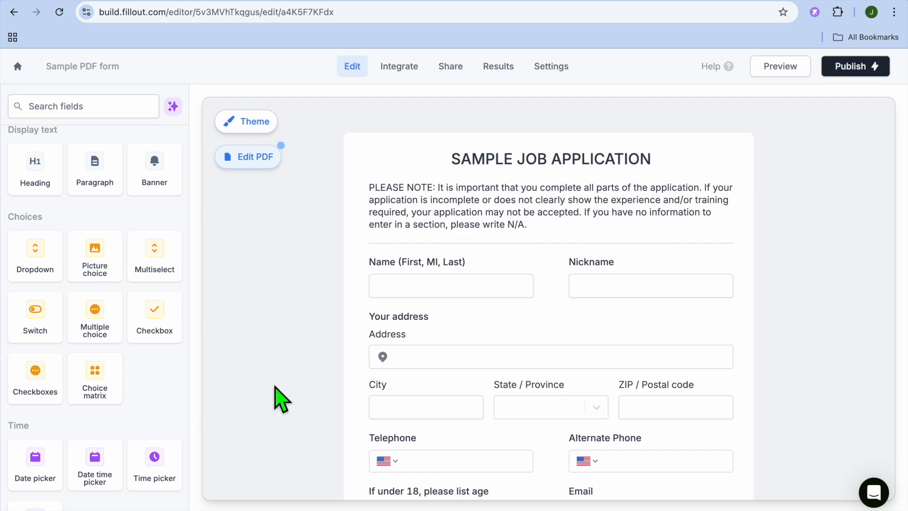
scroll(281, 399, down, 5)
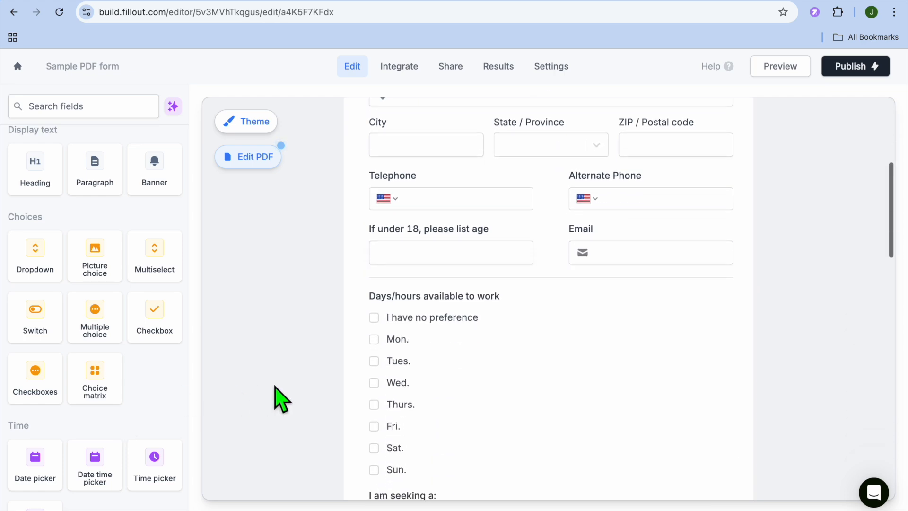
scroll(281, 400, down, 9)
scroll(282, 400, up, 8)
scroll(282, 400, down, 10)
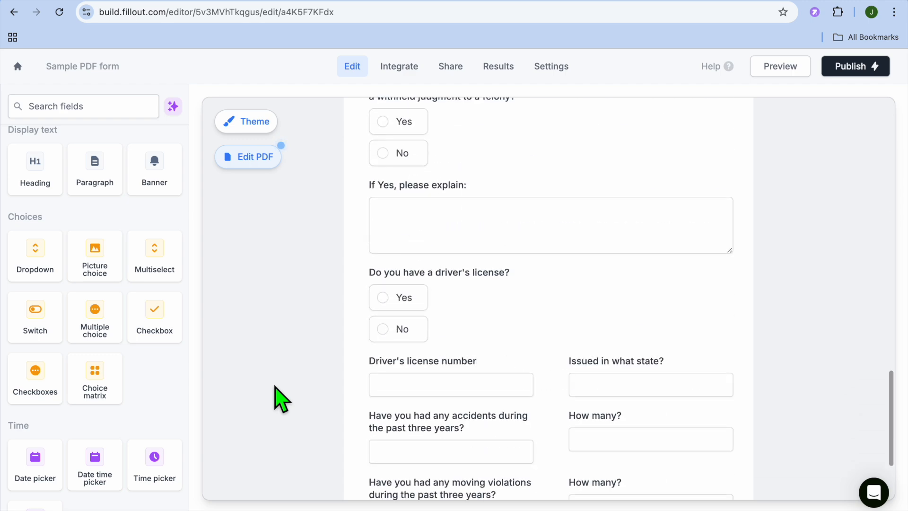
scroll(281, 400, down, 1)
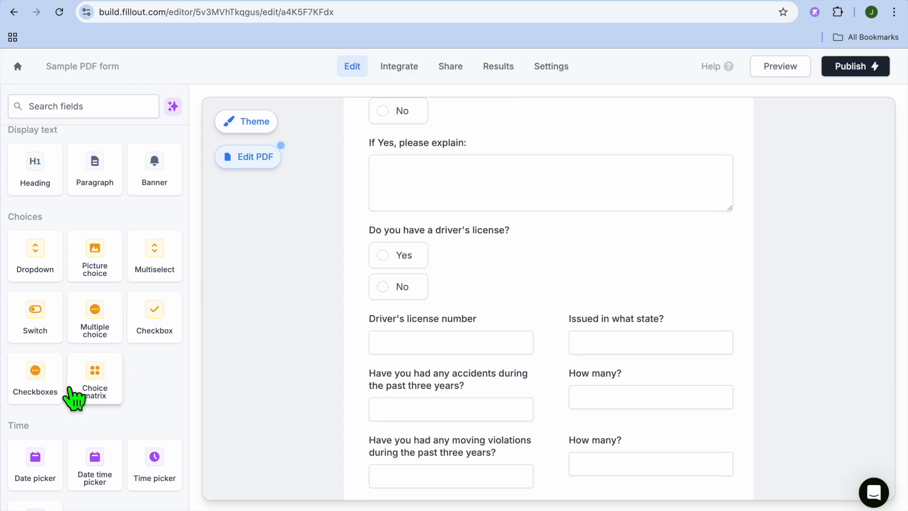
scroll(113, 391, up, 1)
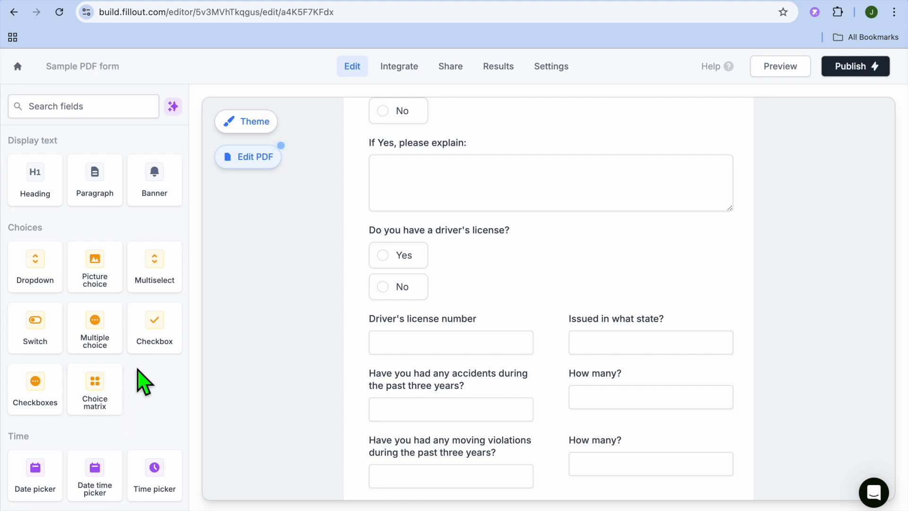
Add a date picker field above the driver's license question and delete it again.
scroll(151, 369, down, 5)
scroll(156, 371, down, 1)
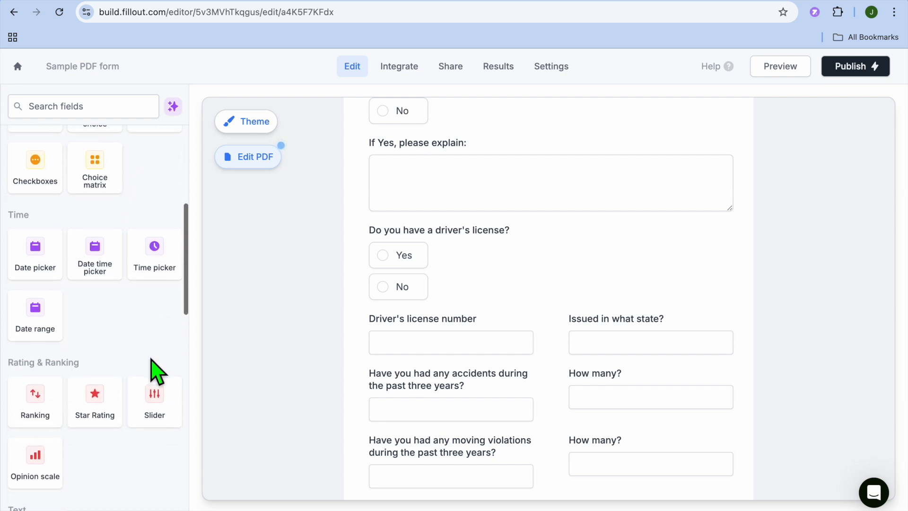
drag(40, 265, 389, 241)
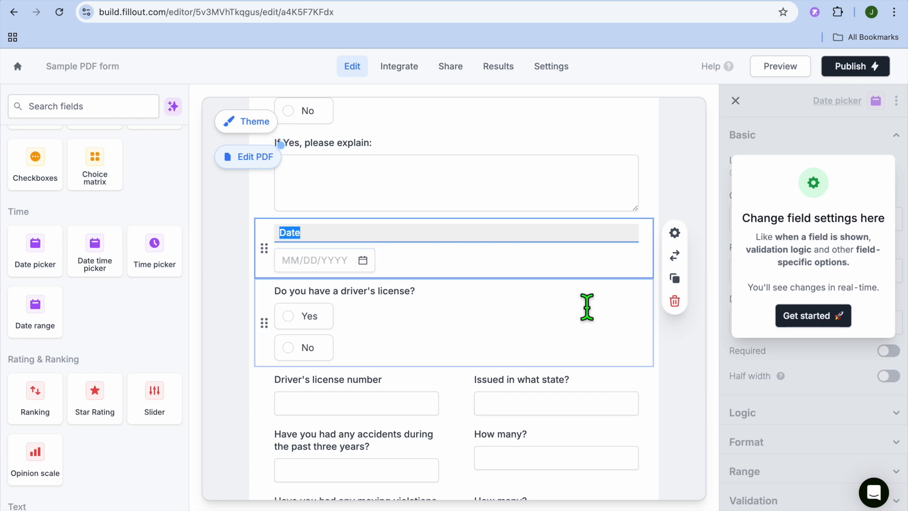
click(675, 301)
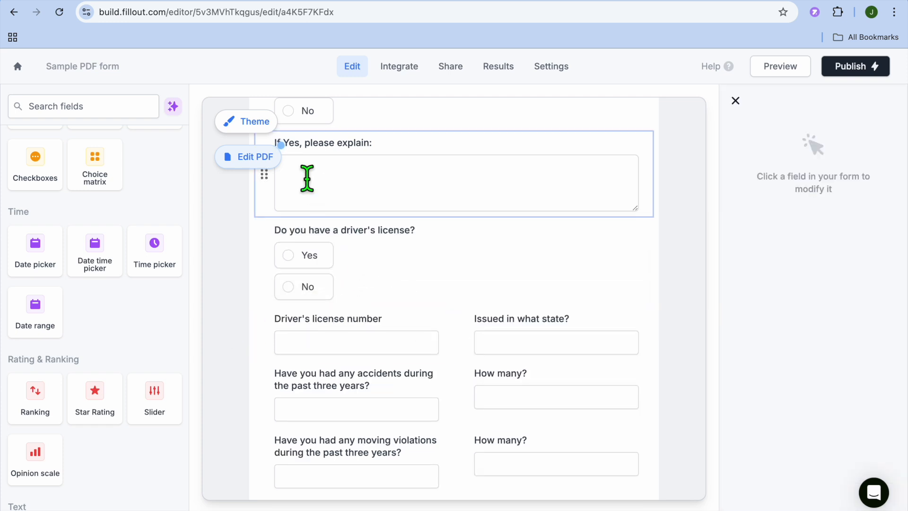
Apply the Dark theme to the form, browse the other featured themes and close the form designer.
click(246, 123)
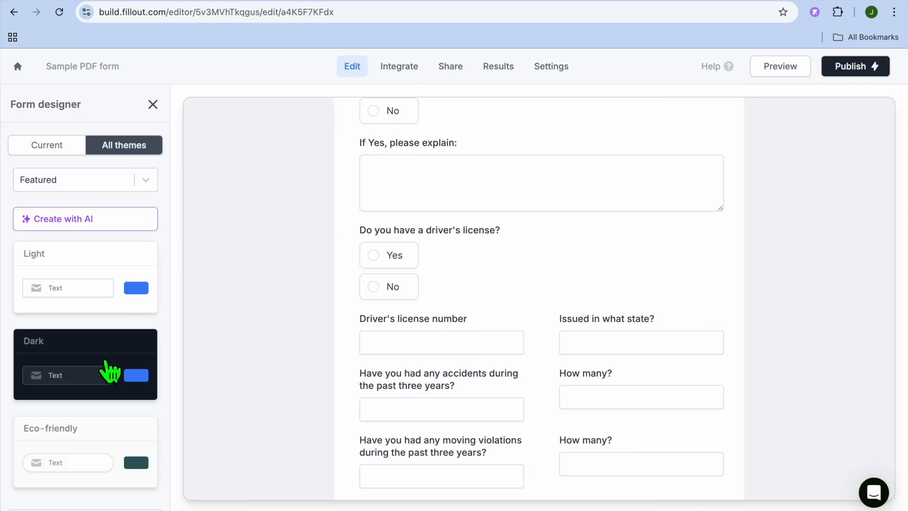
scroll(118, 428, down, 2)
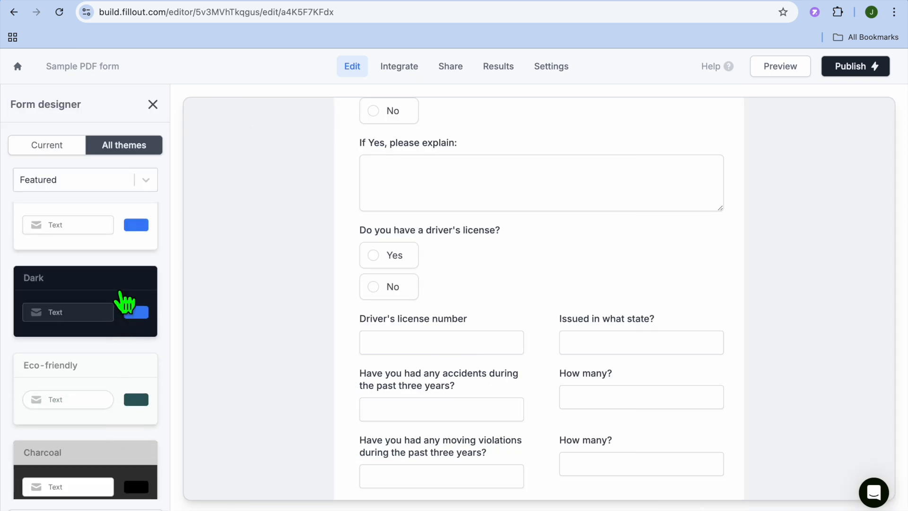
click(125, 302)
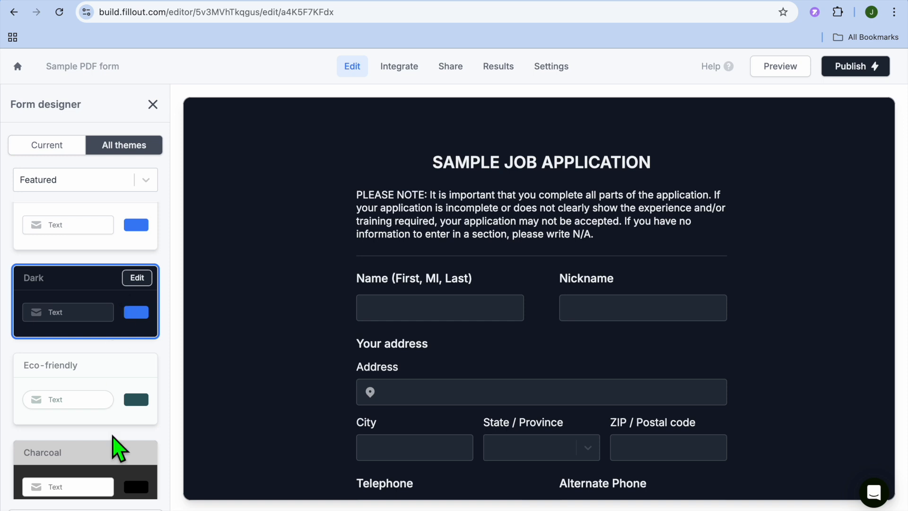
scroll(116, 444, down, 4)
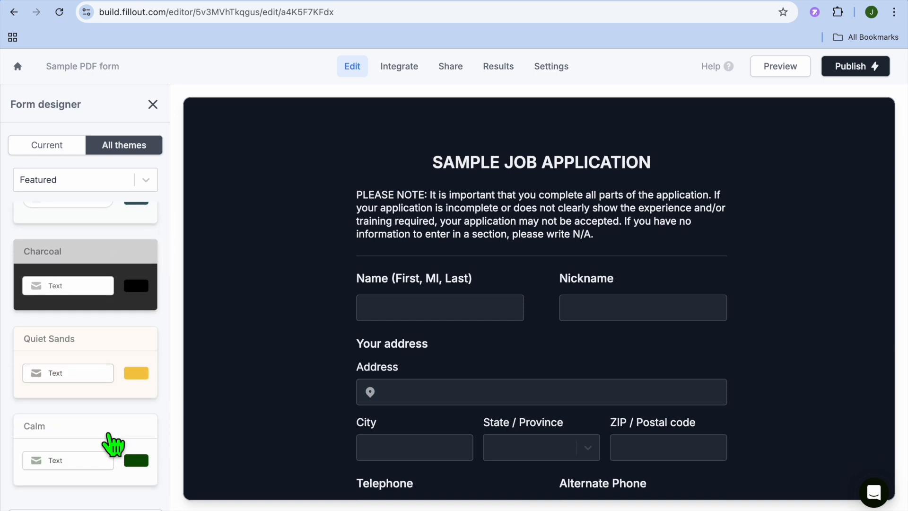
scroll(113, 444, down, 10)
scroll(114, 445, up, 3)
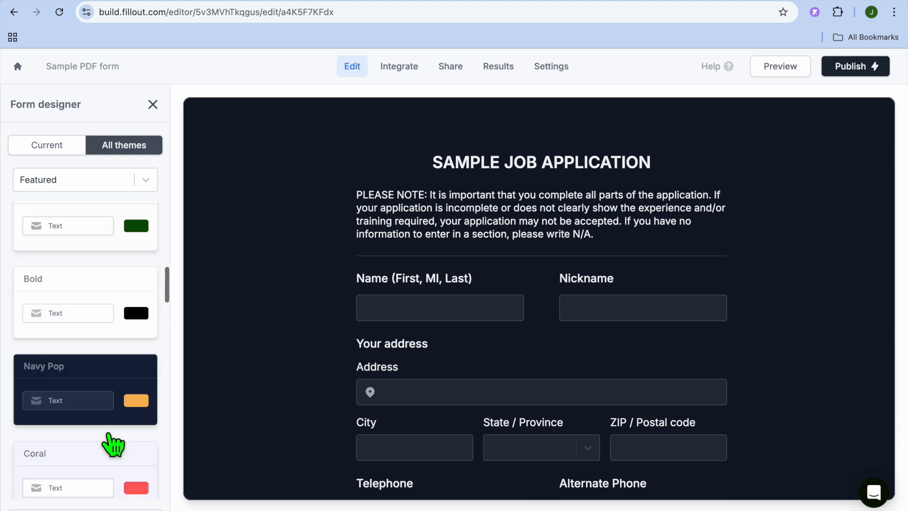
scroll(114, 445, up, 8)
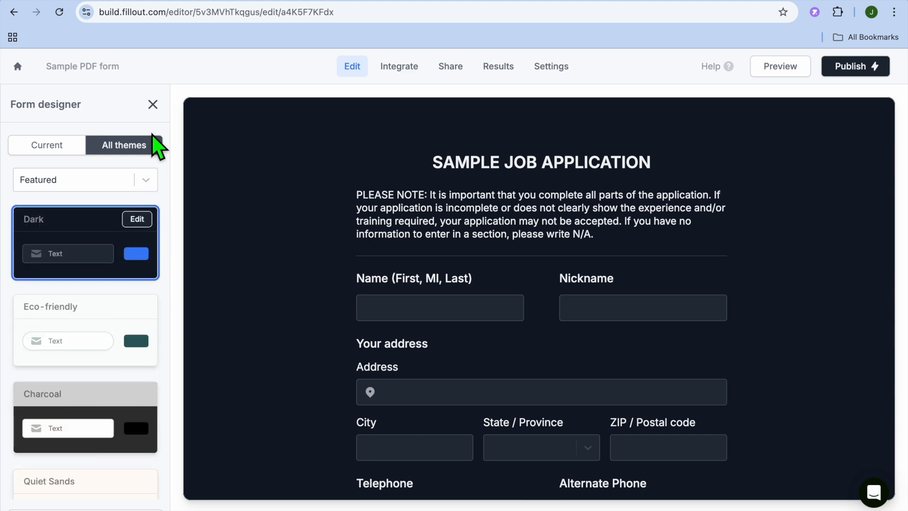
click(153, 104)
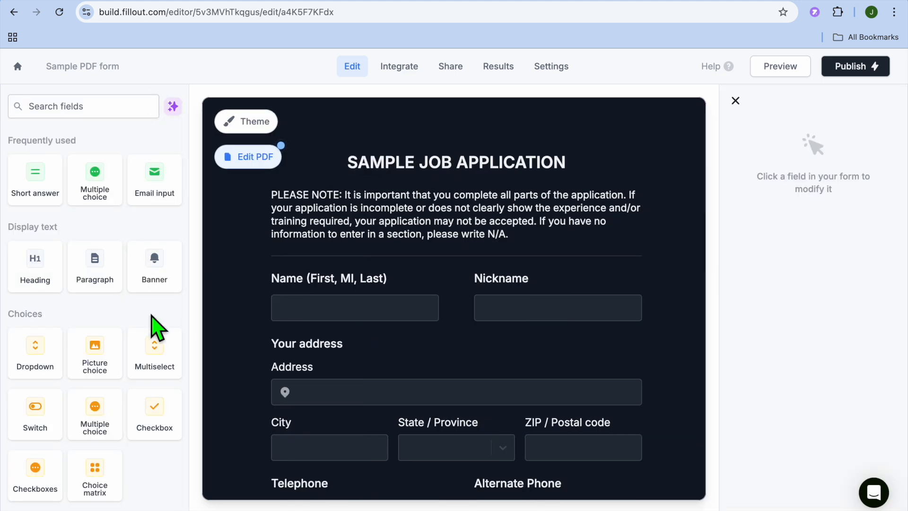
Select text in the introductory note paragraph and look through the availability and employment questions below it.
scroll(156, 329, down, 5)
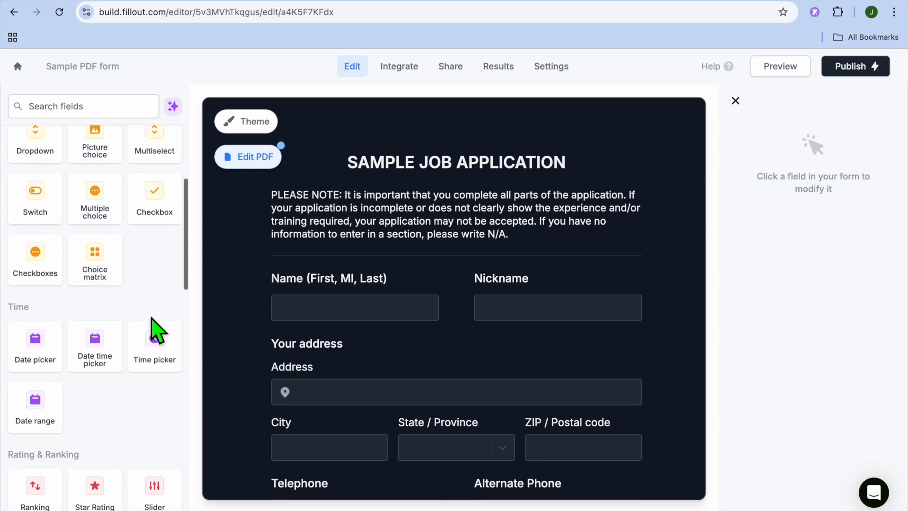
click(333, 222)
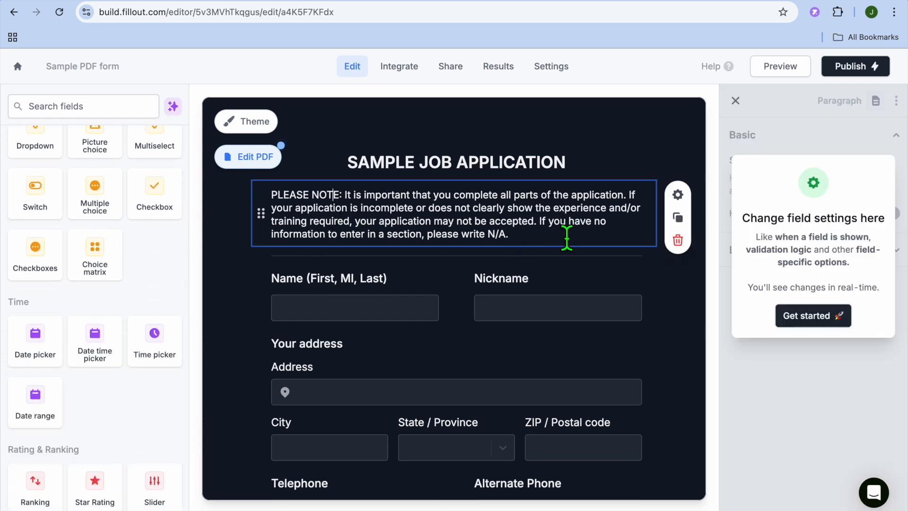
drag(535, 243, 372, 234)
click(433, 229)
scroll(434, 232, down, 12)
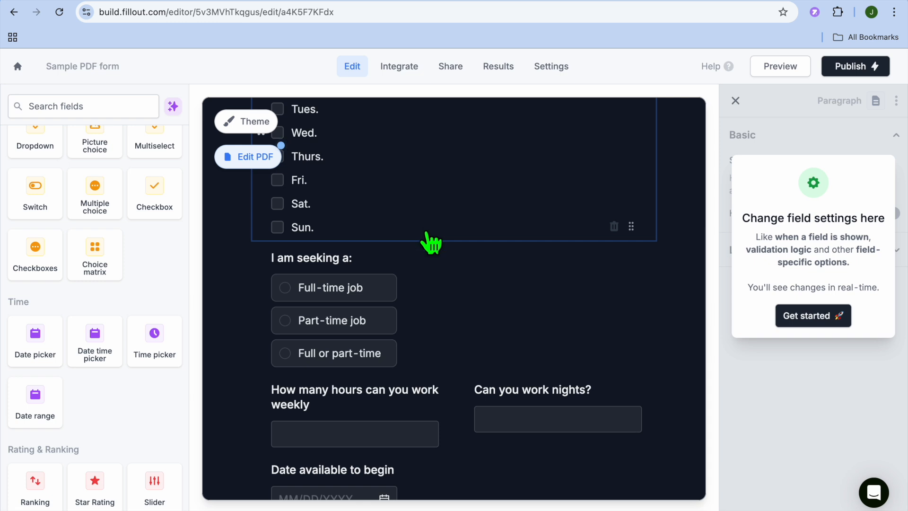
scroll(431, 244, down, 4)
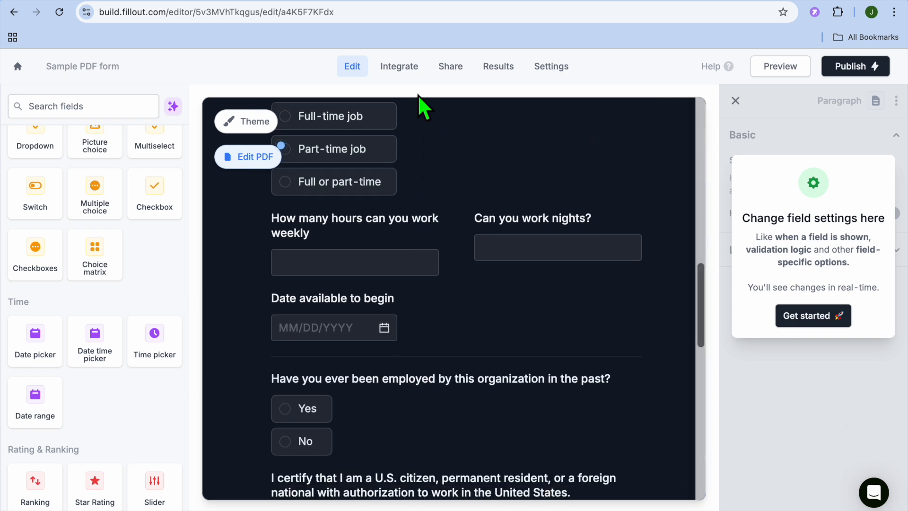
Open the form's integrations and browse the popular apps and further native integrations.
click(403, 68)
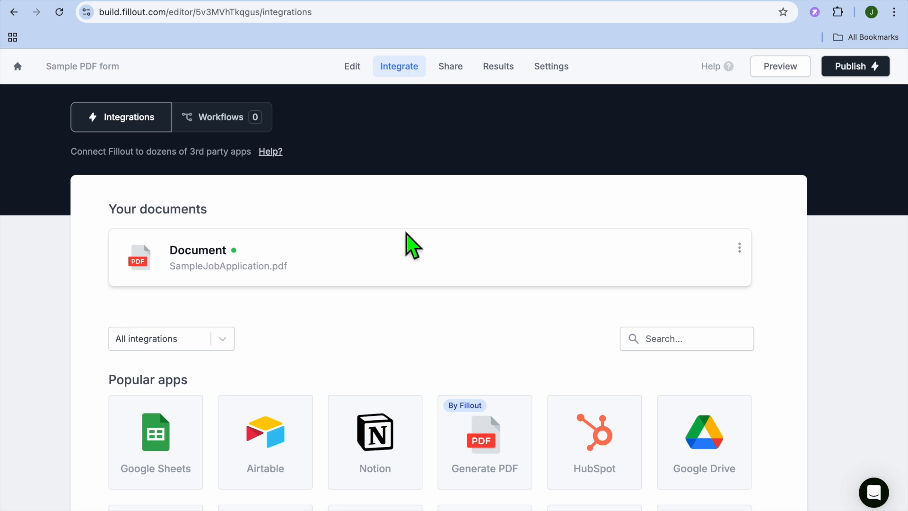
scroll(399, 267, down, 4)
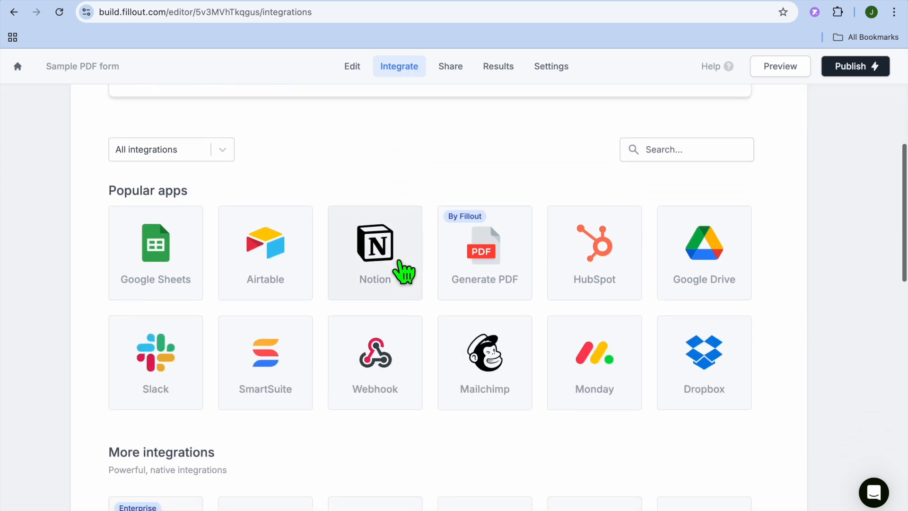
scroll(404, 272, down, 4)
scroll(403, 271, up, 2)
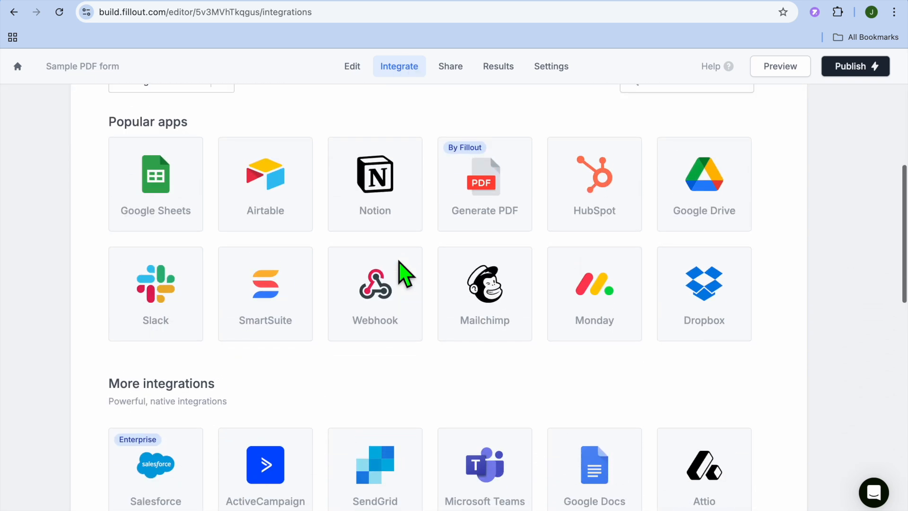
Publish the form from its sharing page and open the live form link.
scroll(402, 269, up, 5)
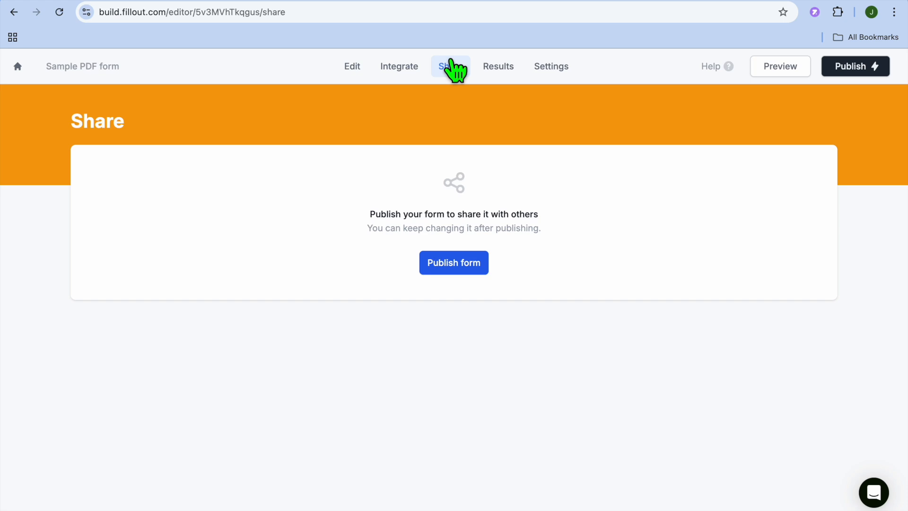
click(458, 266)
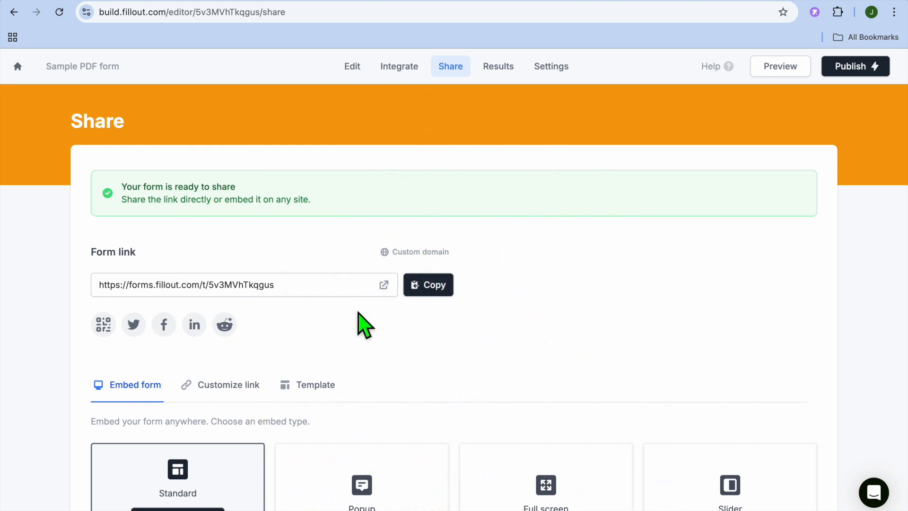
click(384, 285)
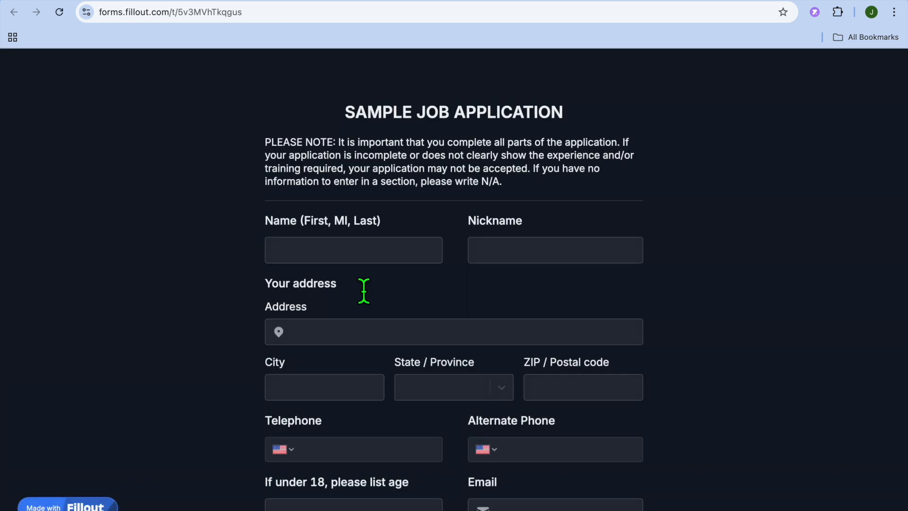
Autofill the applicant's contact details from the saved address, mark Wed. as an available work day and return to the sharing page.
click(356, 260)
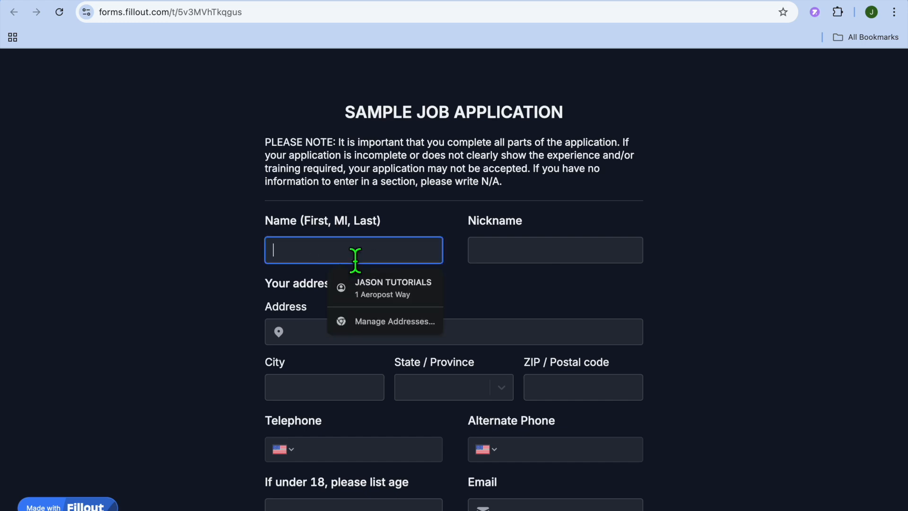
click(386, 291)
scroll(389, 284, down, 3)
scroll(389, 298, down, 5)
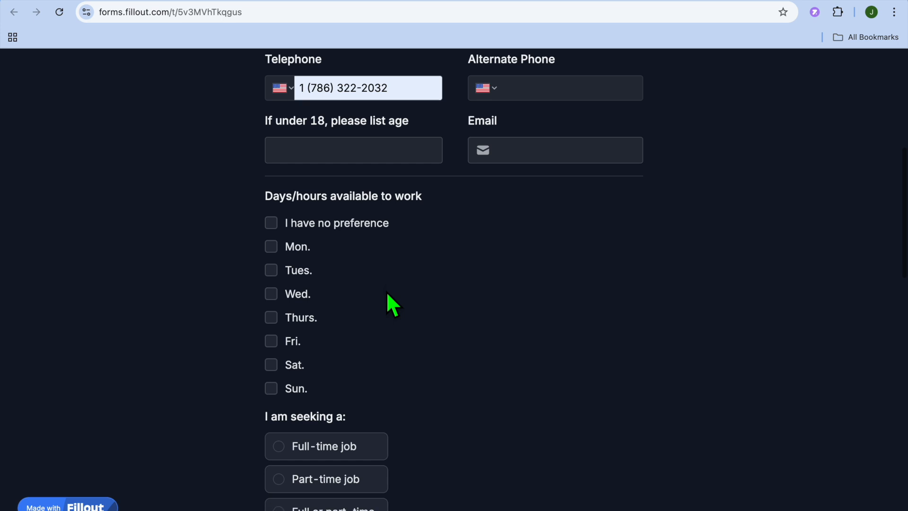
click(272, 298)
scroll(458, 348, down, 2)
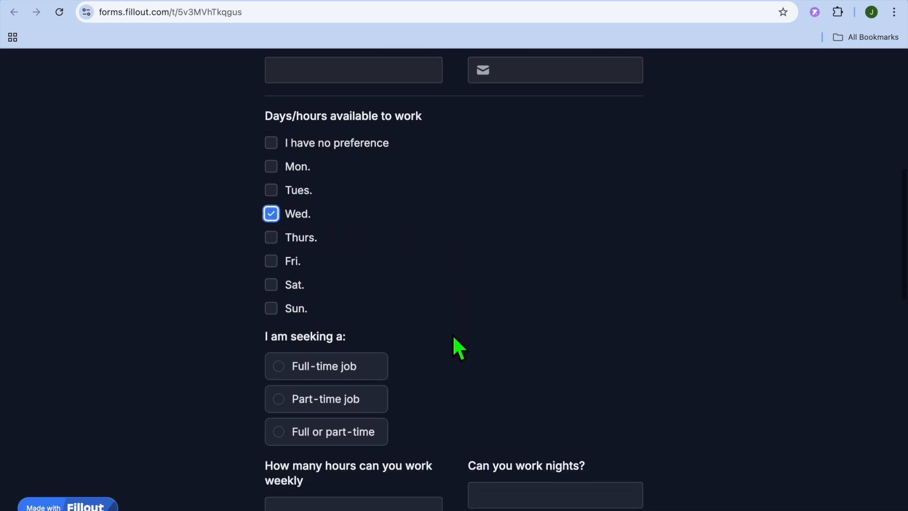
click(805, 0)
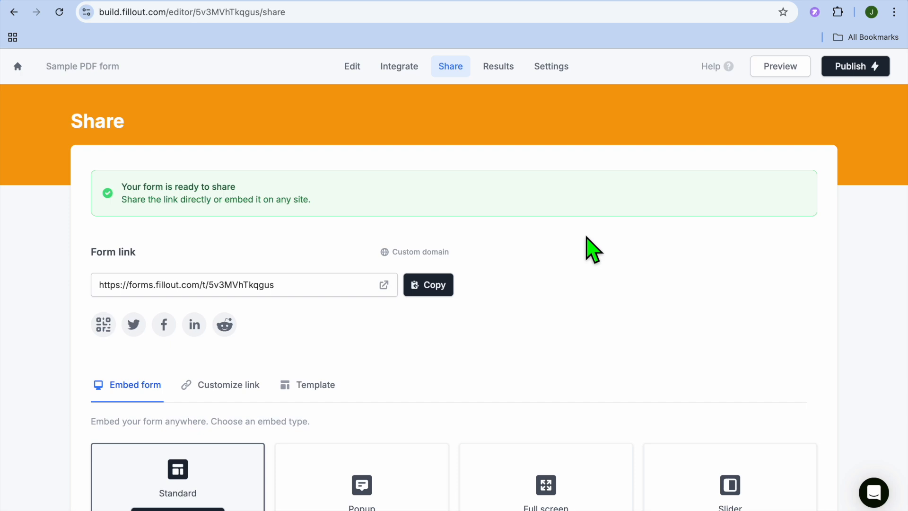
Look through the embed types, link customization and template sharing options, and open the form's results.
scroll(588, 247, down, 2)
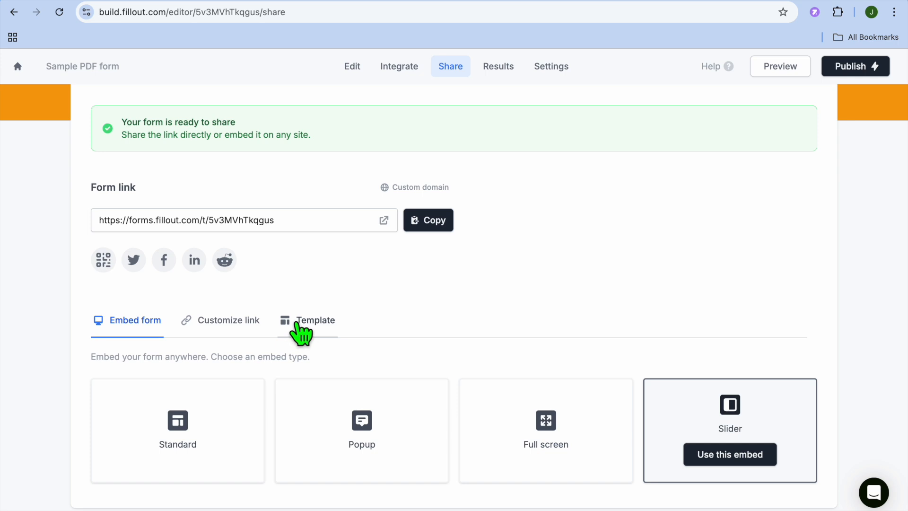
click(240, 325)
scroll(241, 331, down, 3)
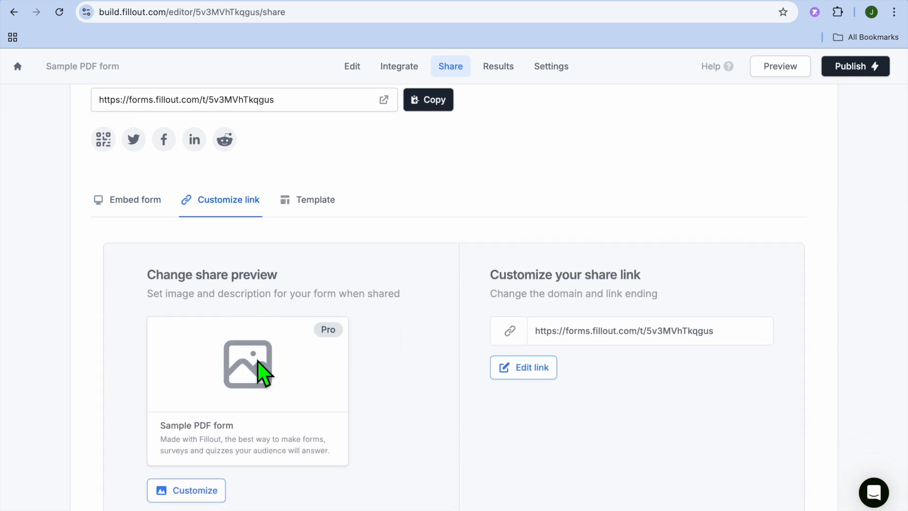
click(304, 208)
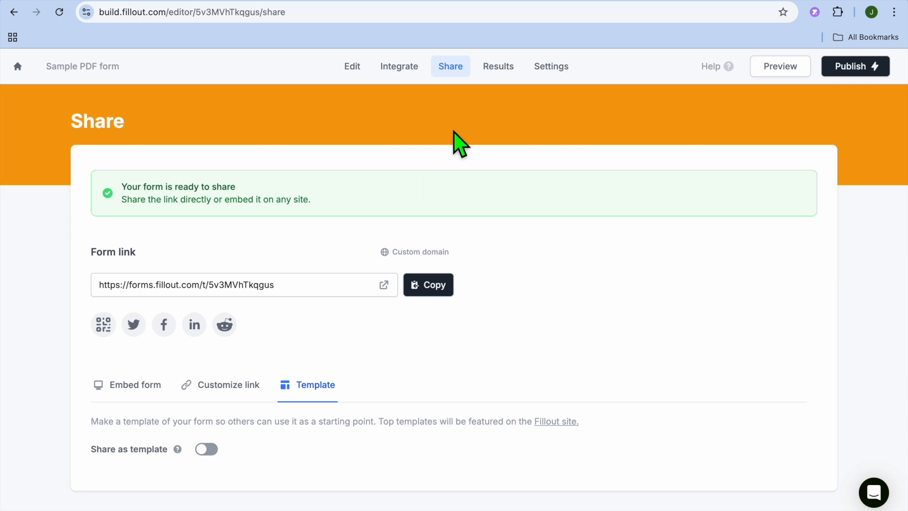
click(508, 79)
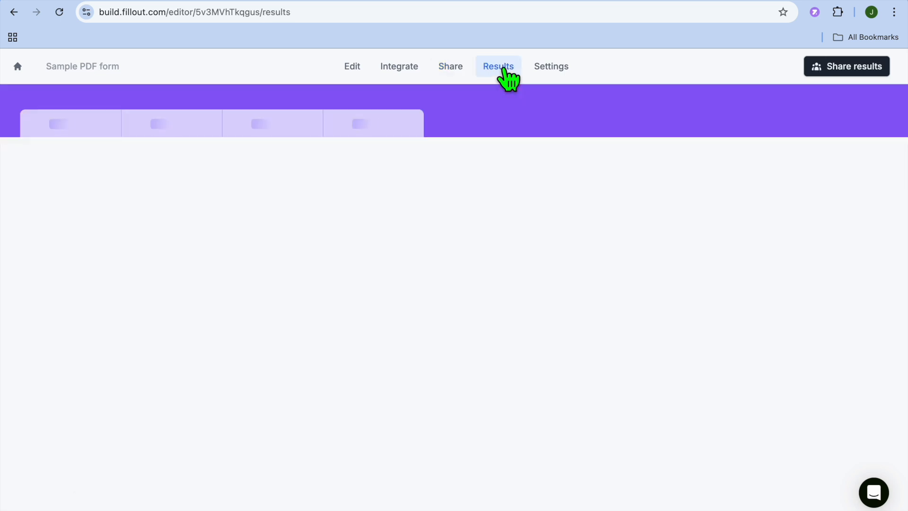